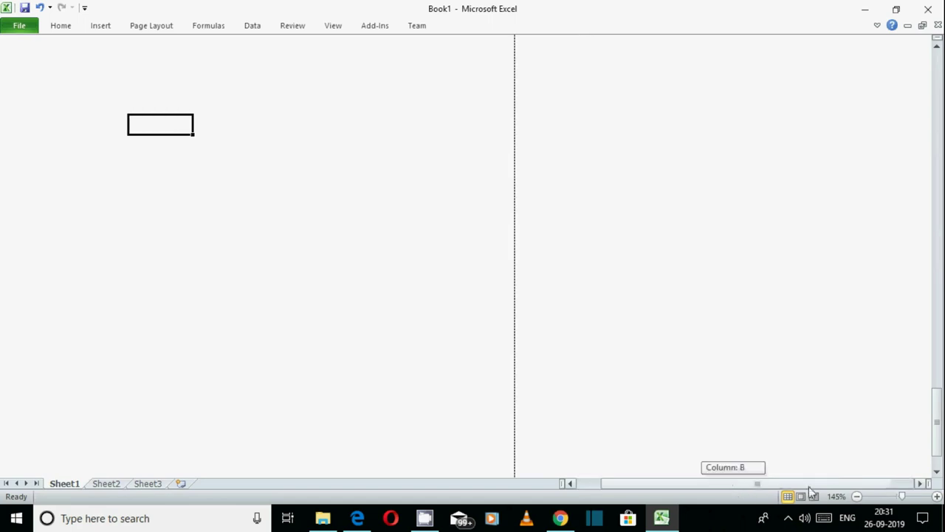
- Examine Sheet1's area without gridlines and headings and compare it with Sheet2
{"action": "left_click_drag", "start_coordinate": [933, 420], "coordinate": [939, 63]}
{"action": "left_click", "coordinate": [82, 67]}
{"action": "left_click", "coordinate": [110, 149]}
{"action": "left_click", "coordinate": [131, 86]}
{"action": "left_click", "coordinate": [110, 171]}
{"action": "left_click", "coordinate": [294, 201]}
{"action": "left_click", "coordinate": [158, 306]}
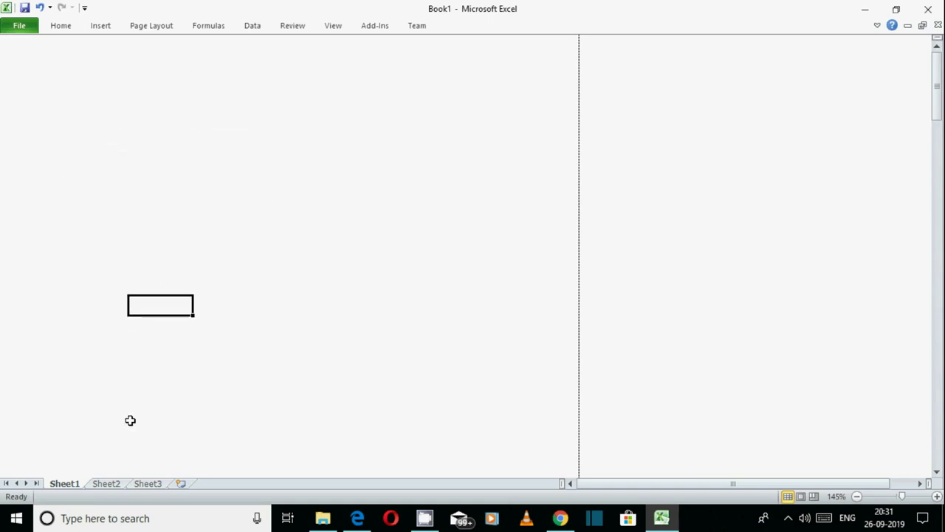
{"action": "left_click", "coordinate": [108, 485]}
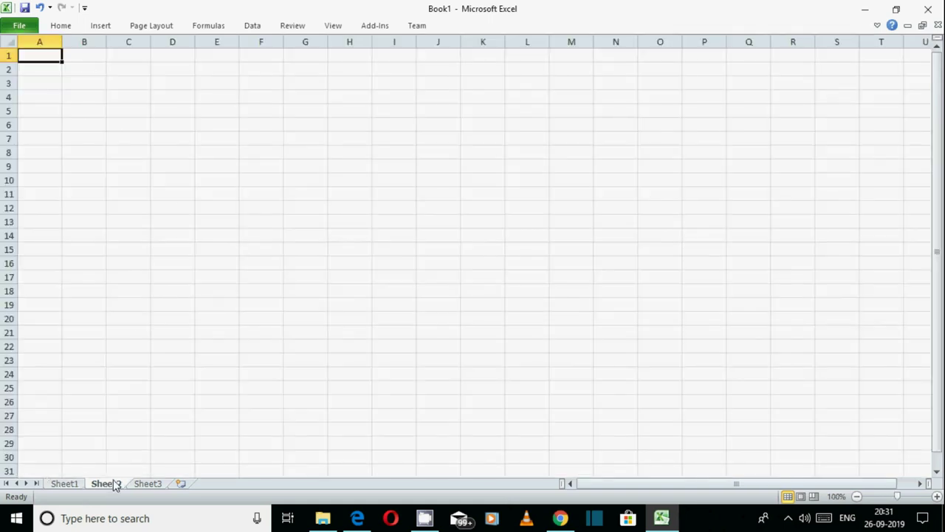
{"action": "left_click", "coordinate": [64, 483]}
{"action": "left_click", "coordinate": [40, 68]}
{"action": "left_click", "coordinate": [81, 63]}
{"action": "left_click", "coordinate": [44, 43]}
{"action": "left_click", "coordinate": [58, 82]}
{"action": "left_click", "coordinate": [163, 88]}
{"action": "left_click", "coordinate": [123, 159]}
{"action": "left_click", "coordinate": [85, 87]}
{"action": "left_click", "coordinate": [118, 123]}
{"action": "left_click_drag", "start_coordinate": [82, 67], "coordinate": [86, 80]}
{"action": "left_click", "coordinate": [118, 143]}
{"action": "left_click", "coordinate": [52, 83]}
{"action": "left_click", "coordinate": [144, 105]}
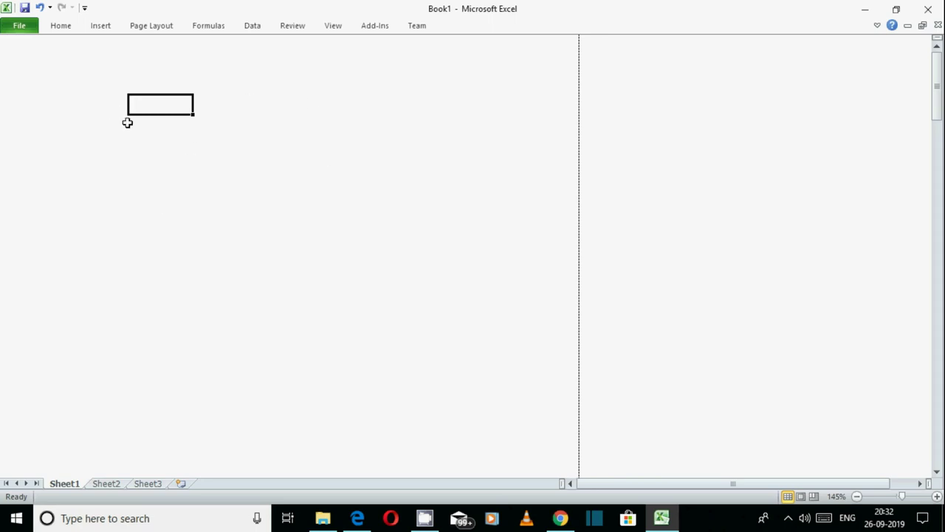
- Compare Sheet1 with Sheet2 and turn on the gridlines on Sheet1
{"action": "left_click", "coordinate": [333, 26]}
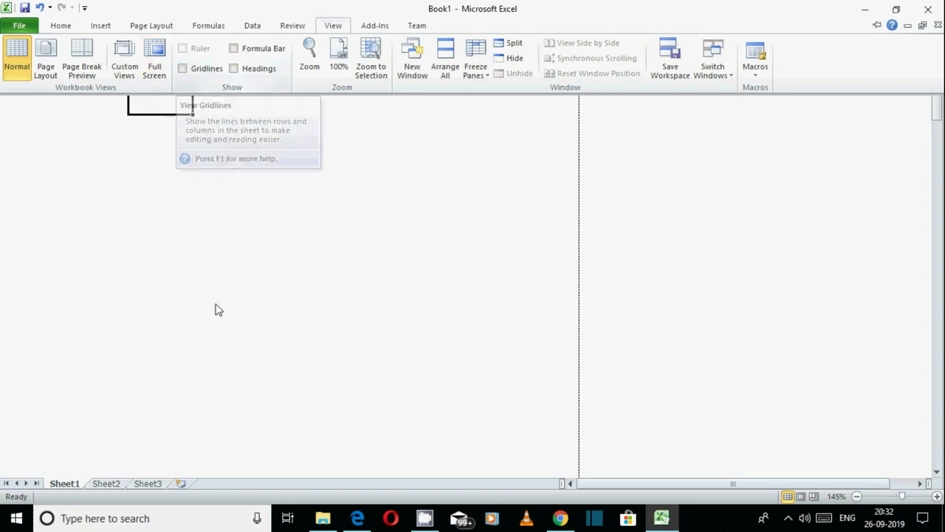
{"action": "key", "text": "ctrl+F1"}
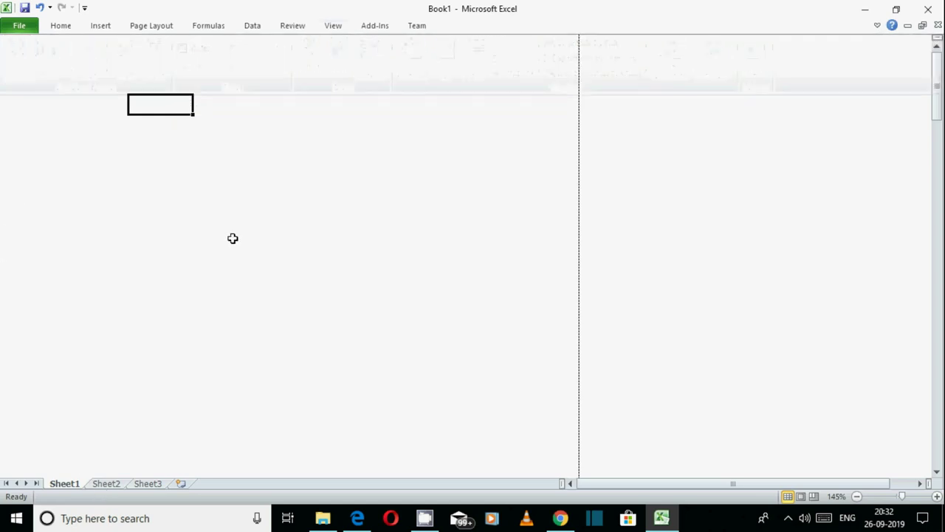
{"action": "left_click", "coordinate": [115, 483]}
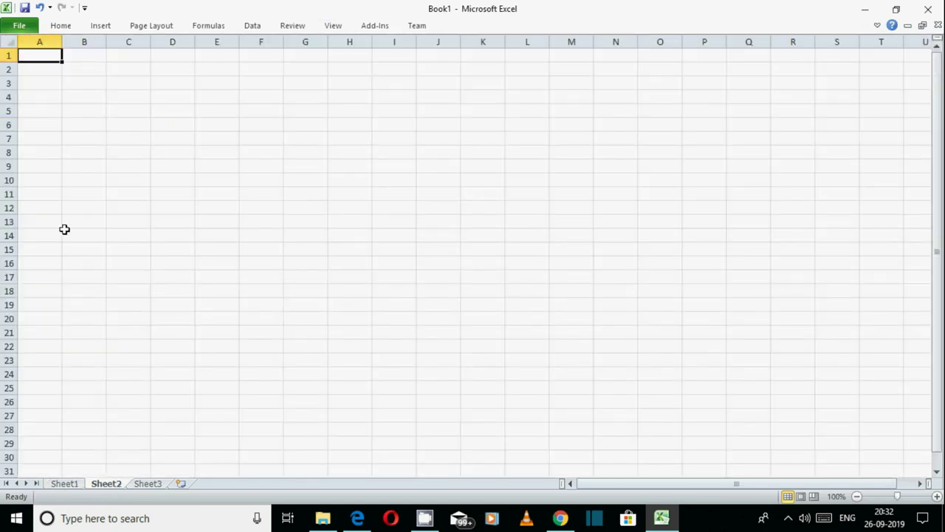
{"action": "left_click", "coordinate": [68, 483]}
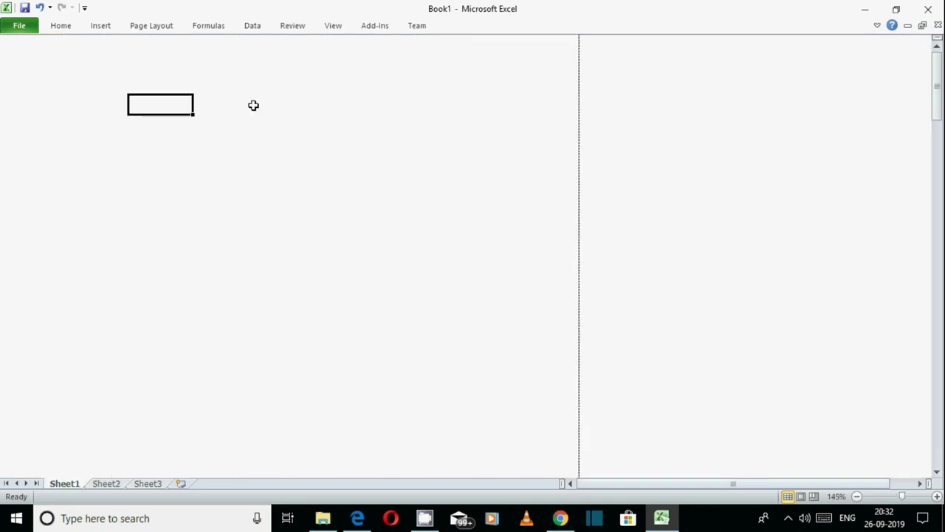
{"action": "left_click", "coordinate": [331, 26]}
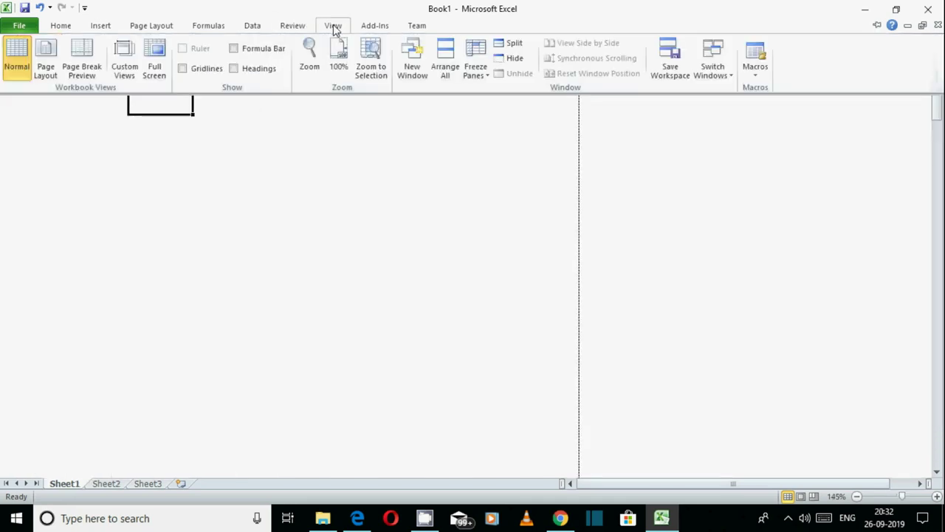
{"action": "left_click", "coordinate": [182, 69]}
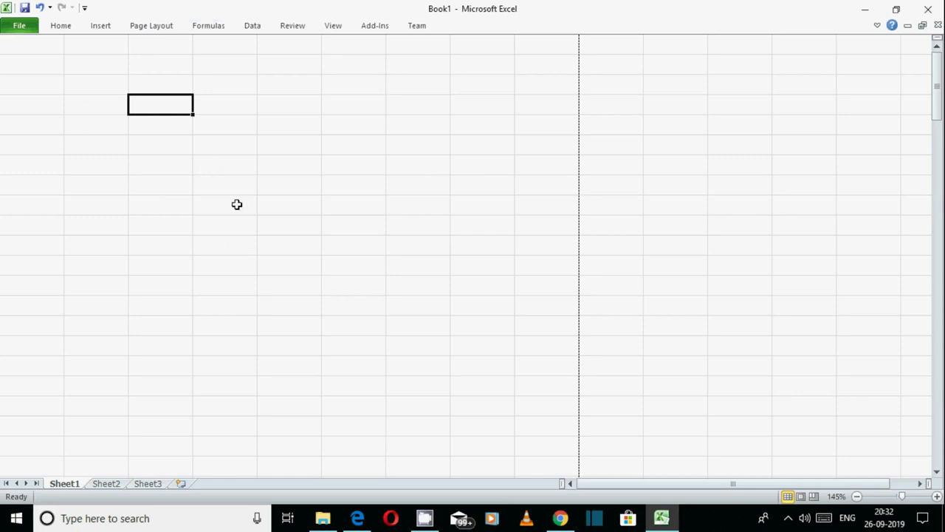
- Check Sheet2's row and column headings and turn on the headings on Sheet1
{"action": "left_click", "coordinate": [333, 27]}
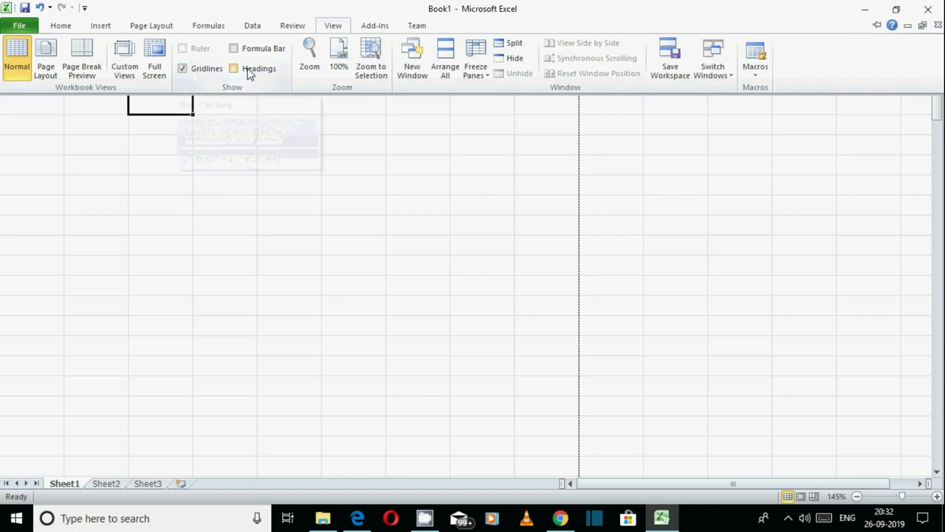
{"action": "left_click", "coordinate": [163, 273]}
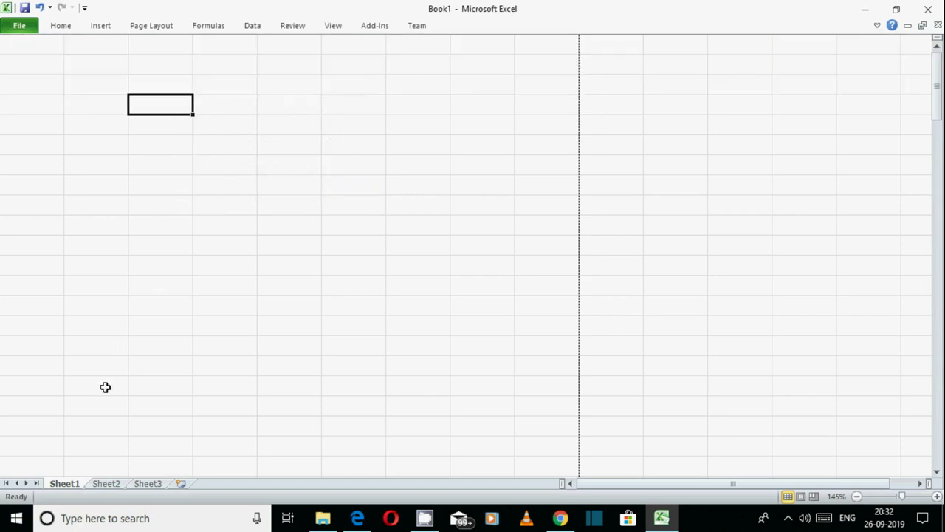
{"action": "left_click", "coordinate": [105, 483]}
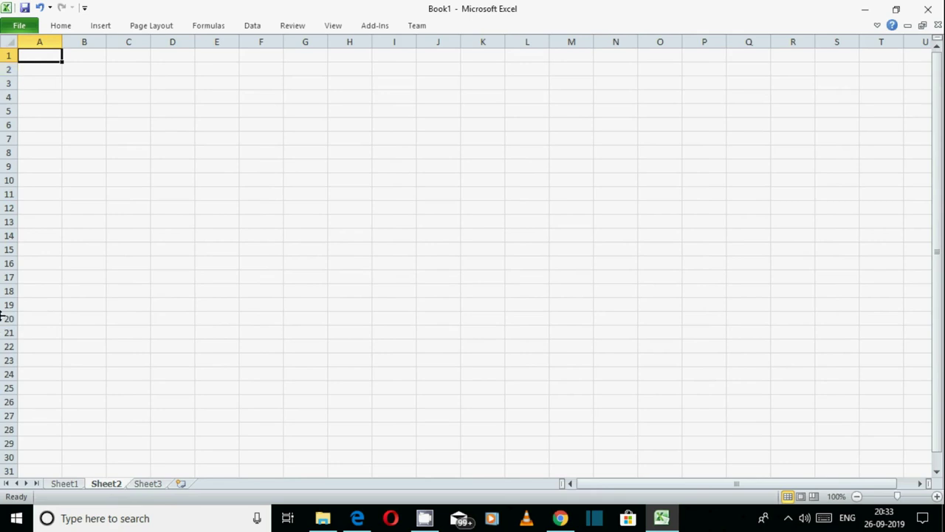
{"action": "left_click", "coordinate": [72, 486]}
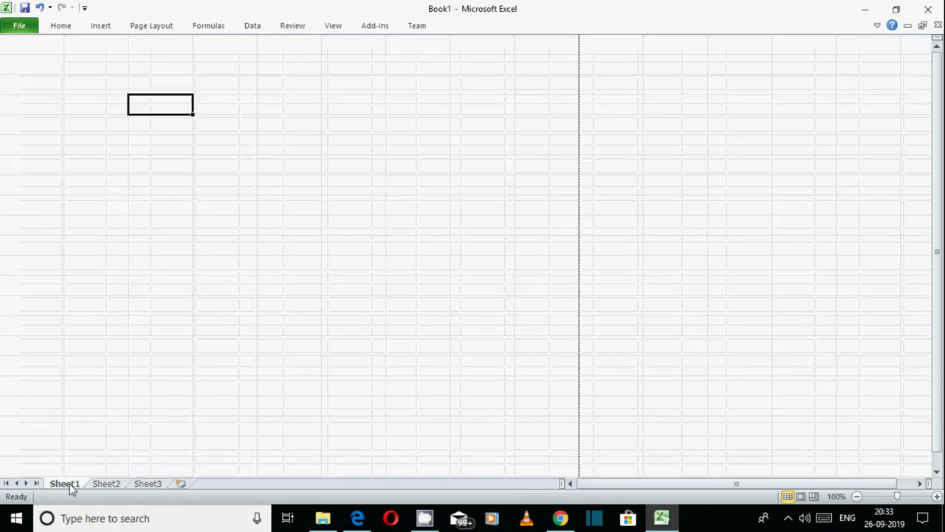
{"action": "left_click", "coordinate": [331, 27]}
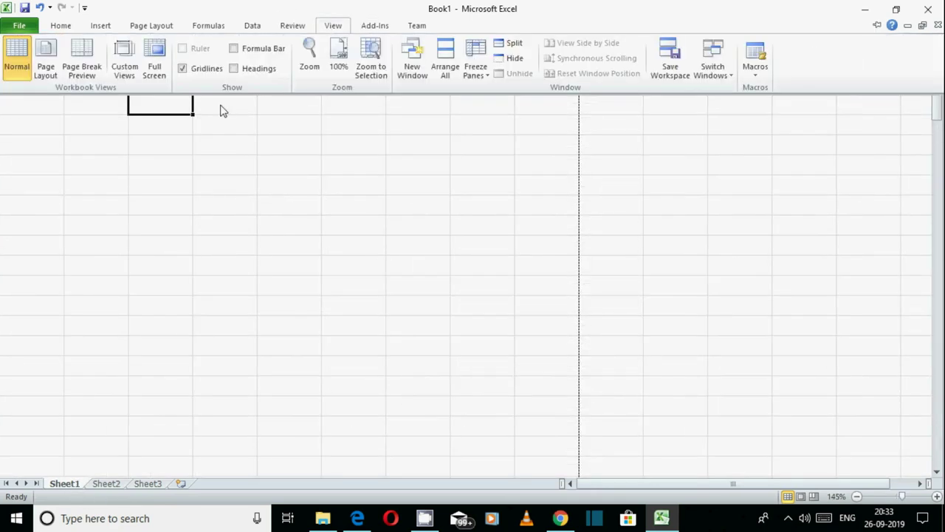
{"action": "left_click", "coordinate": [233, 68]}
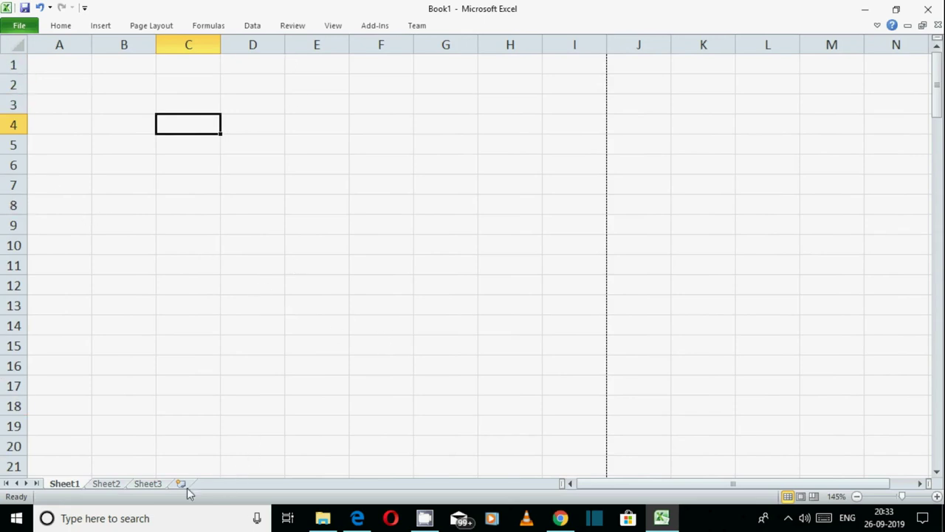
- Turn on the formula bar from Sheet2 and return to Sheet1
{"action": "left_click", "coordinate": [104, 484]}
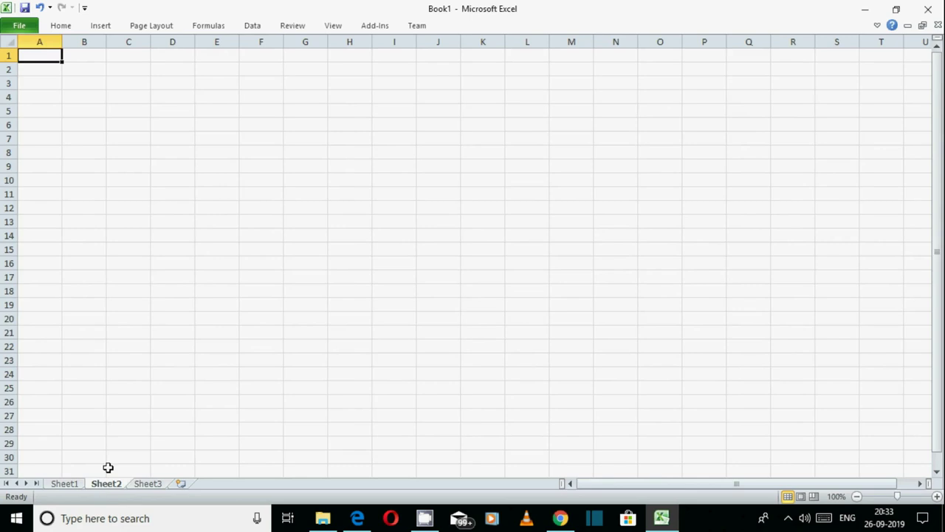
{"action": "left_click", "coordinate": [333, 26]}
{"action": "left_click", "coordinate": [242, 50]}
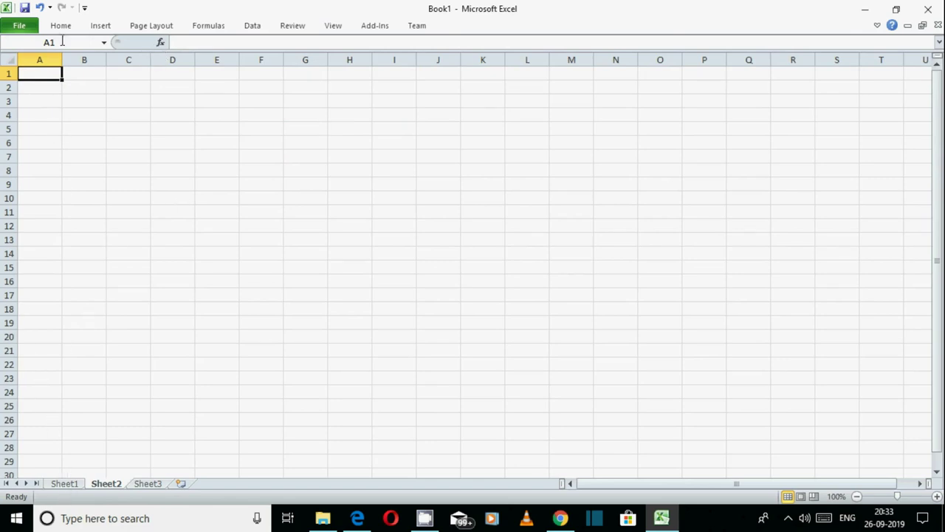
{"action": "left_click", "coordinate": [64, 485]}
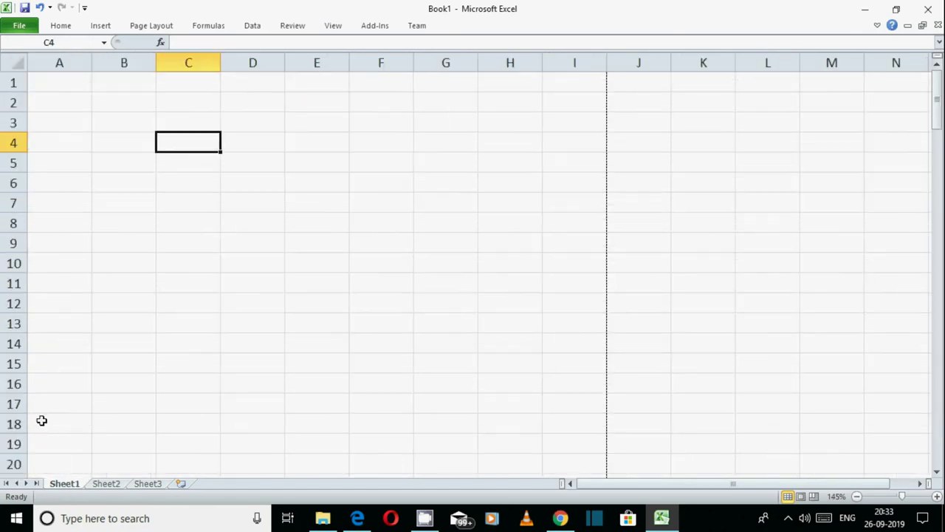
- Hide and show the formula bar twice on Sheet1
{"action": "left_click", "coordinate": [331, 27]}
{"action": "left_click", "coordinate": [233, 48]}
{"action": "left_click", "coordinate": [332, 26]}
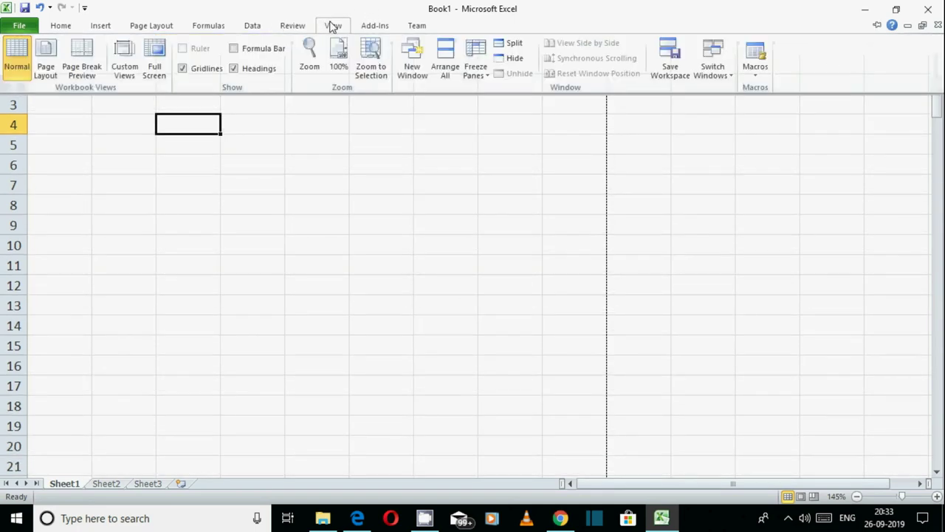
{"action": "left_click", "coordinate": [234, 48]}
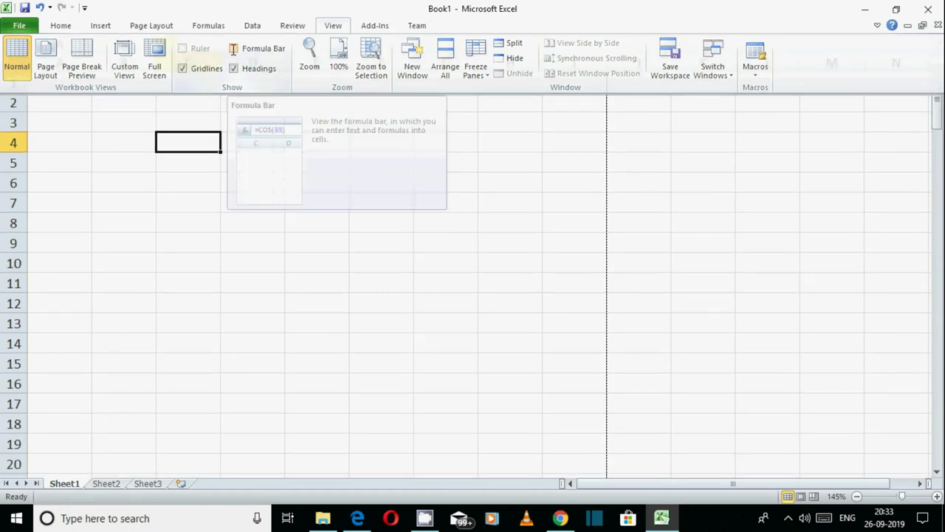
{"action": "left_click", "coordinate": [336, 29]}
{"action": "left_click", "coordinate": [232, 47]}
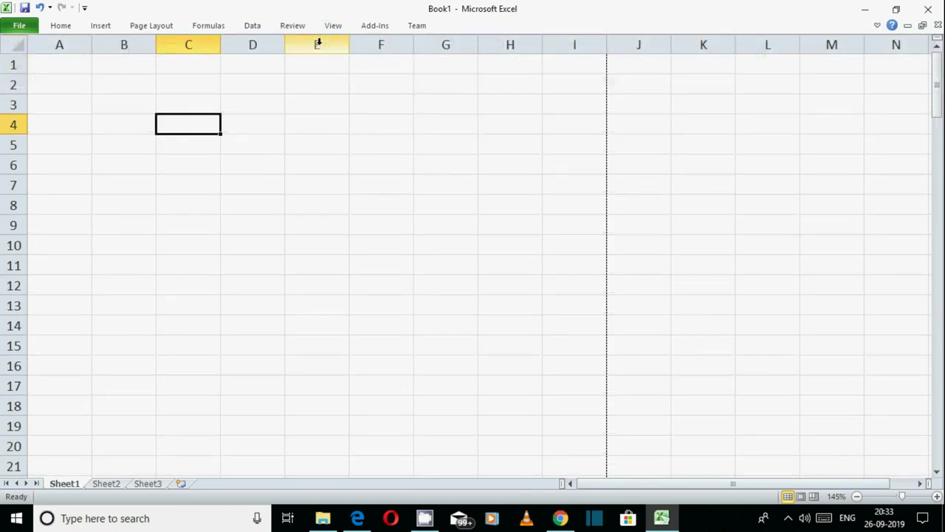
{"action": "left_click", "coordinate": [339, 27]}
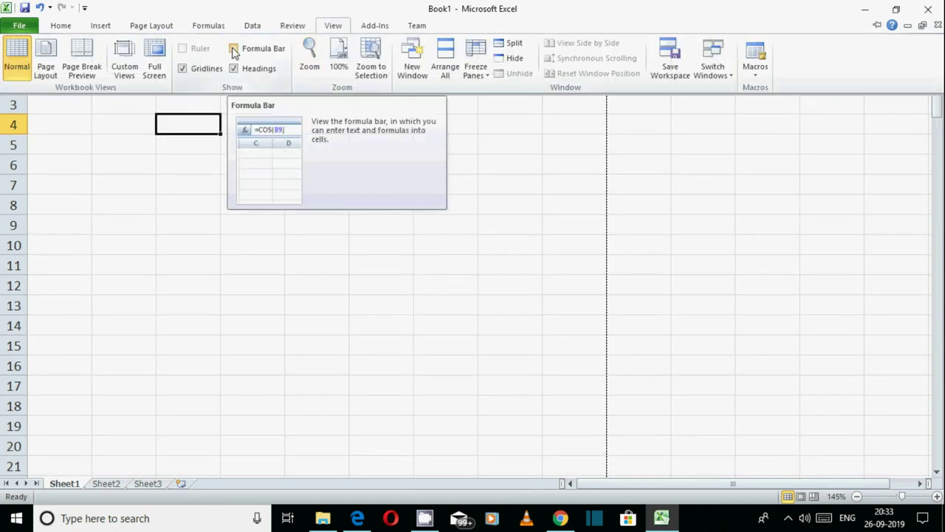
{"action": "left_click", "coordinate": [233, 49]}
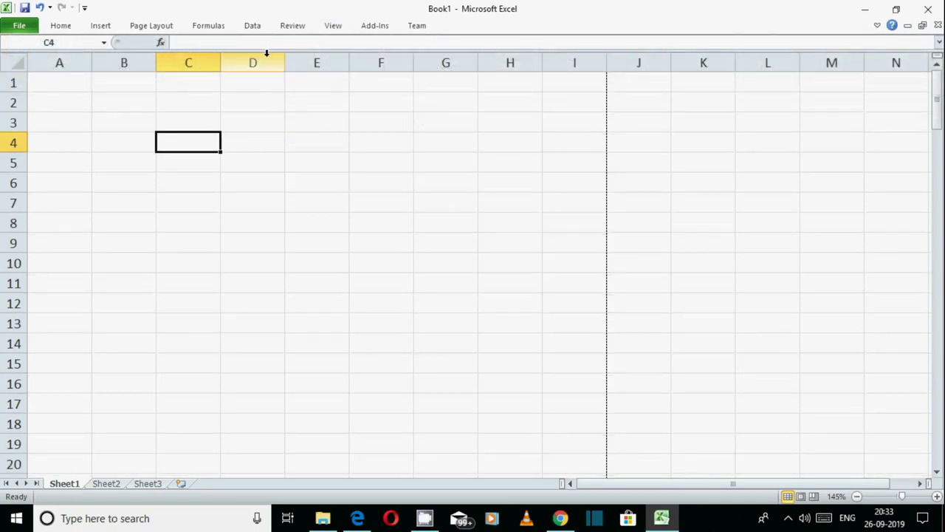
{"action": "left_click", "coordinate": [333, 25]}
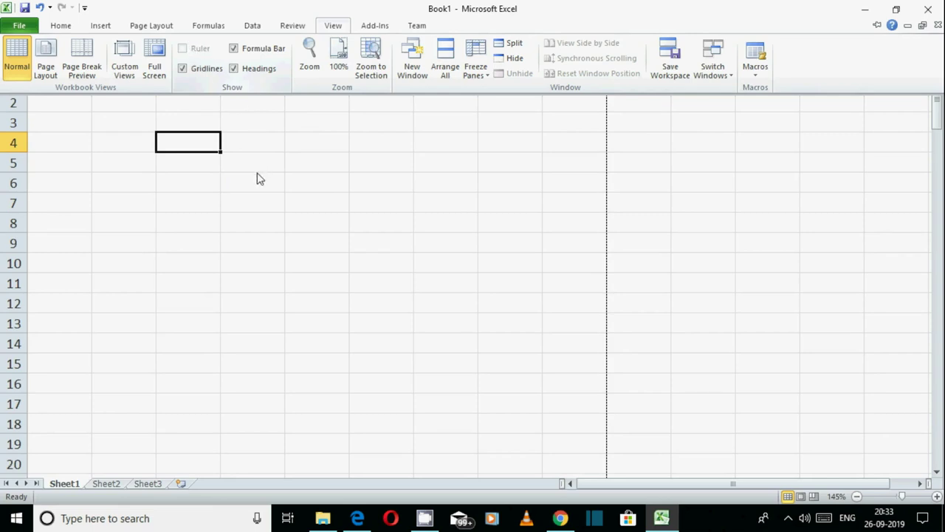
{"action": "left_click", "coordinate": [177, 172]}
{"action": "left_click", "coordinate": [111, 140]}
{"action": "left_click", "coordinate": [127, 169]}
{"action": "left_click", "coordinate": [180, 205]}
{"action": "left_click", "coordinate": [239, 162]}
{"action": "left_click", "coordinate": [147, 136]}
{"action": "left_click", "coordinate": [151, 197]}
{"action": "left_click", "coordinate": [60, 215]}
{"action": "left_click", "coordinate": [169, 300]}
{"action": "left_click", "coordinate": [473, 299]}
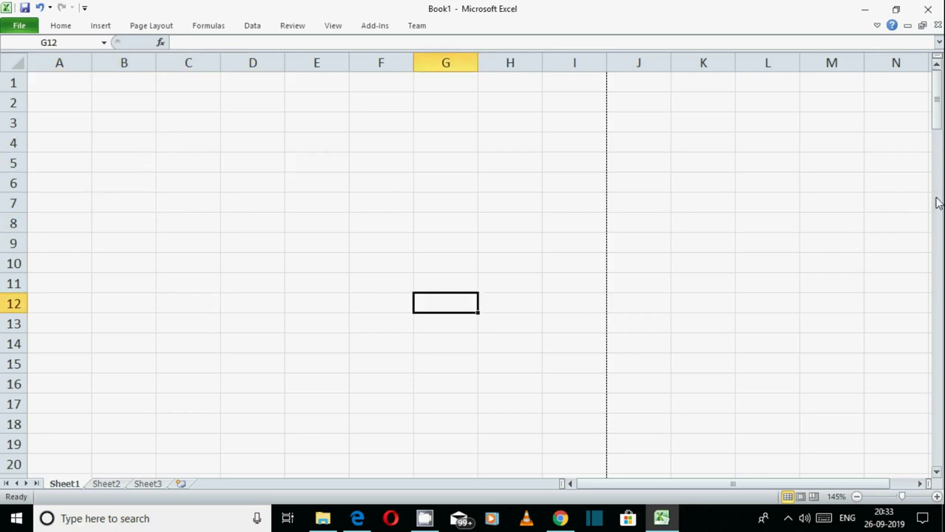
{"action": "left_click_drag", "start_coordinate": [940, 102], "coordinate": [931, 89]}
{"action": "left_click_drag", "start_coordinate": [798, 489], "coordinate": [719, 450]}
{"action": "left_click_drag", "start_coordinate": [940, 95], "coordinate": [939, 87]}
- Select cell A1 on Sheet1 and switch the sheet to Page Layout view
{"action": "left_click", "coordinate": [63, 83]}
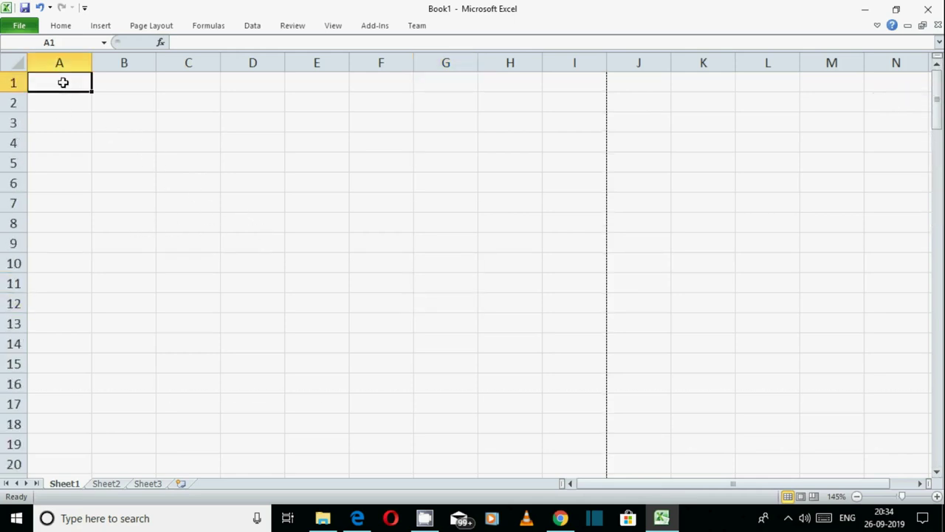
{"action": "left_click", "coordinate": [336, 27]}
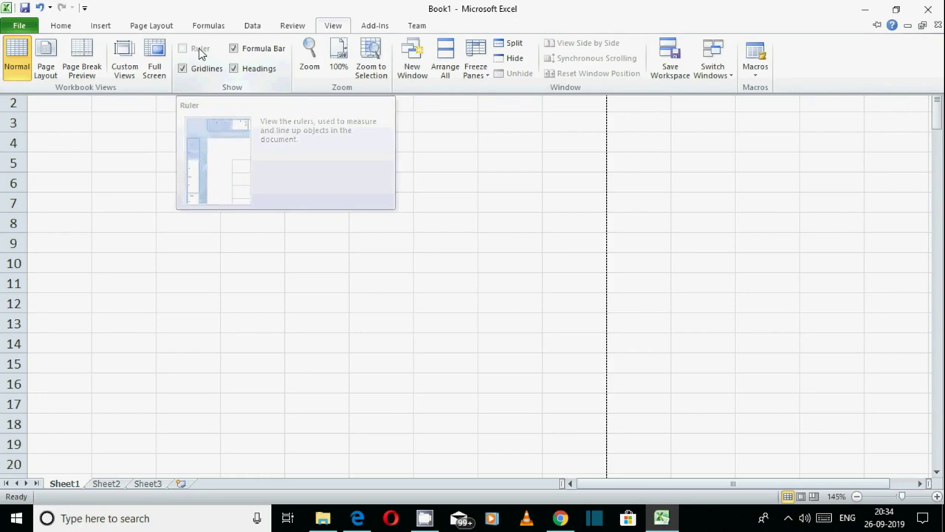
{"action": "left_click", "coordinate": [332, 25]}
{"action": "left_click", "coordinate": [332, 25]}
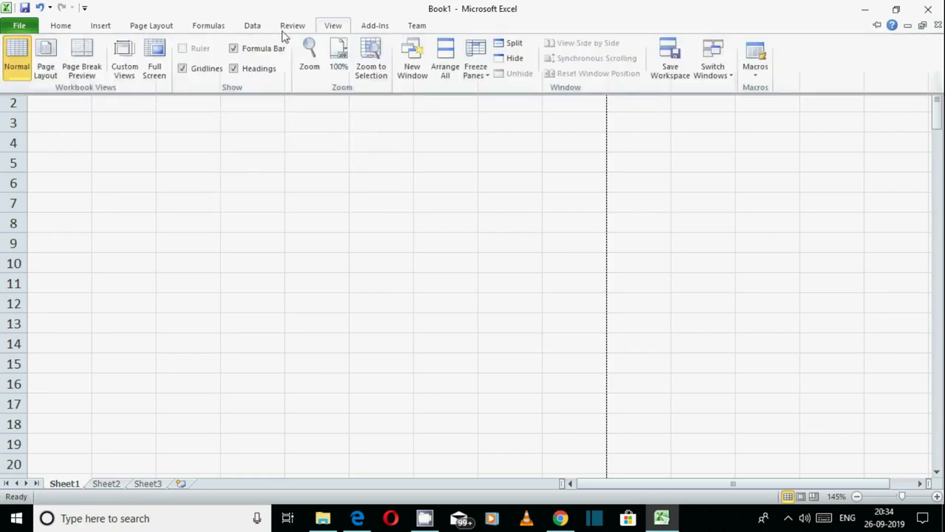
{"action": "left_click", "coordinate": [46, 58]}
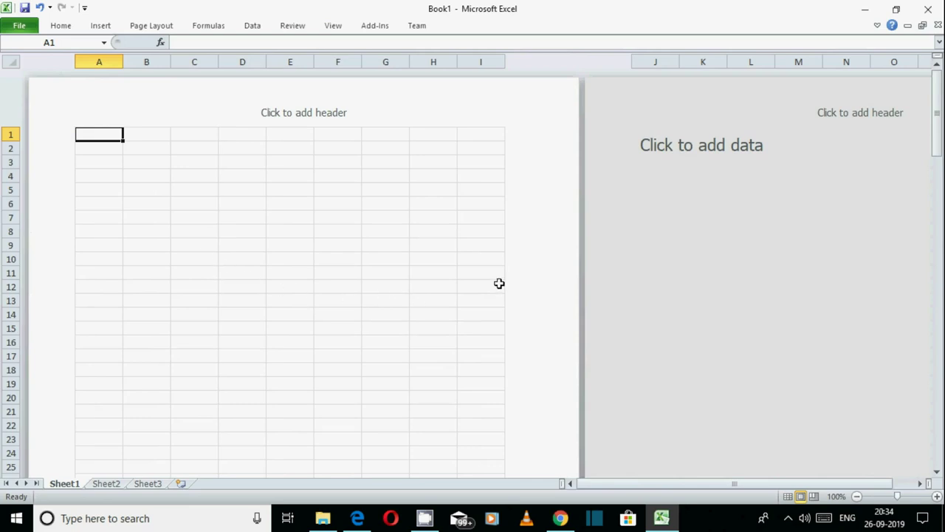
- Turn on the ruler in Sheet1's Page Layout view and compare the sheet with Sheet2
{"action": "left_click", "coordinate": [333, 25]}
{"action": "left_click", "coordinate": [183, 49]}
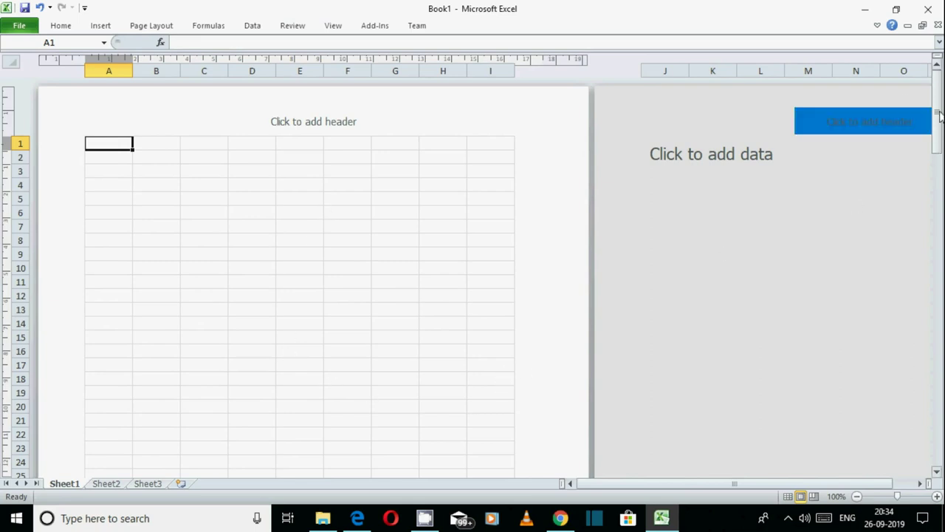
{"action": "left_click_drag", "start_coordinate": [936, 132], "coordinate": [942, 81]}
{"action": "left_click", "coordinate": [106, 484]}
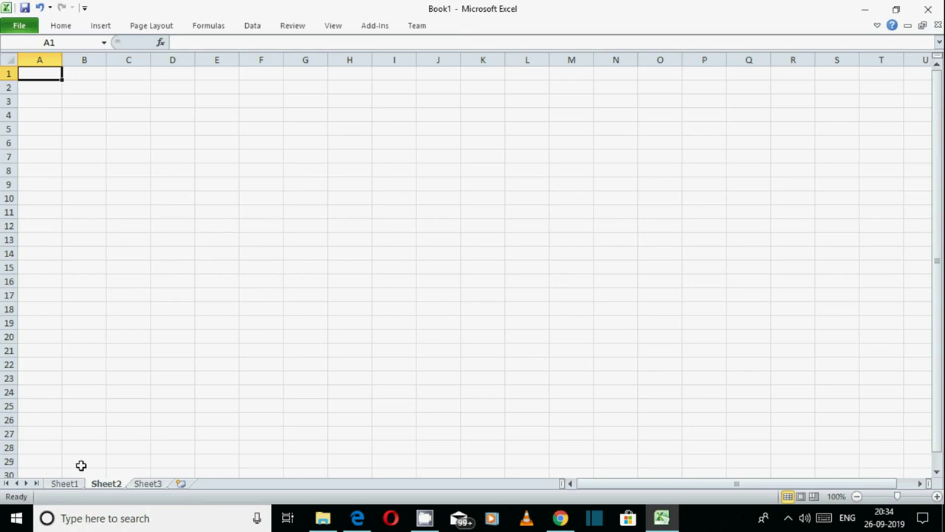
{"action": "left_click", "coordinate": [65, 486]}
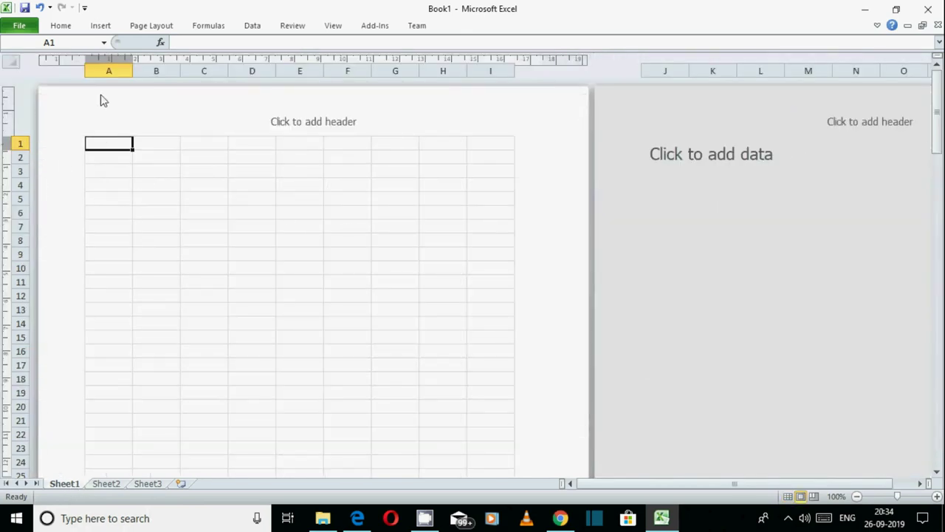
{"action": "left_click_drag", "start_coordinate": [938, 114], "coordinate": [936, 297]}
{"action": "left_click_drag", "start_coordinate": [936, 259], "coordinate": [936, 118]}
- Switch Sheet1 back to Normal view and check the Ruler option
{"action": "left_click", "coordinate": [334, 27]}
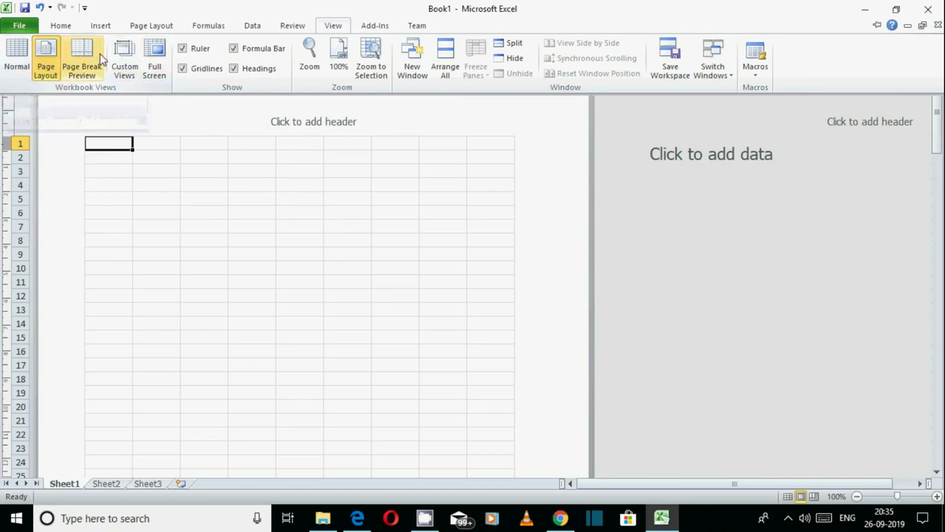
{"action": "left_click", "coordinate": [16, 57]}
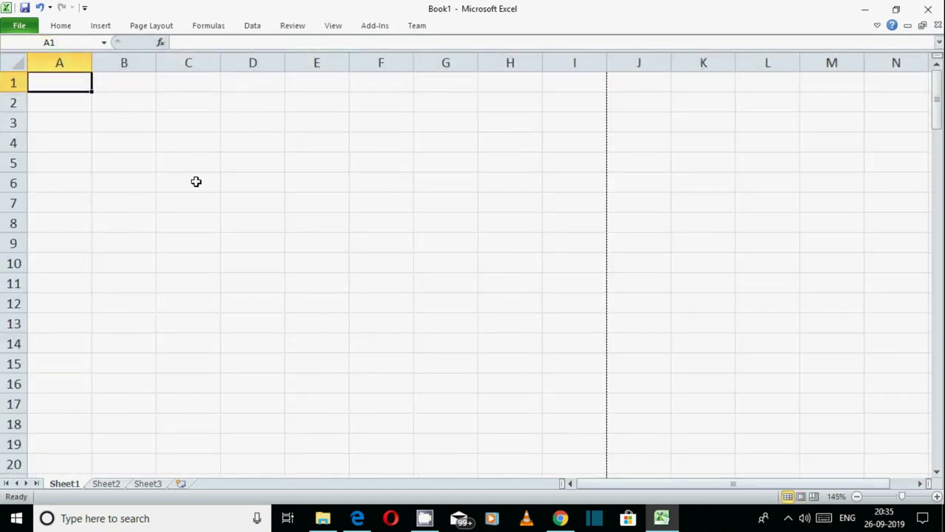
{"action": "left_click", "coordinate": [335, 25]}
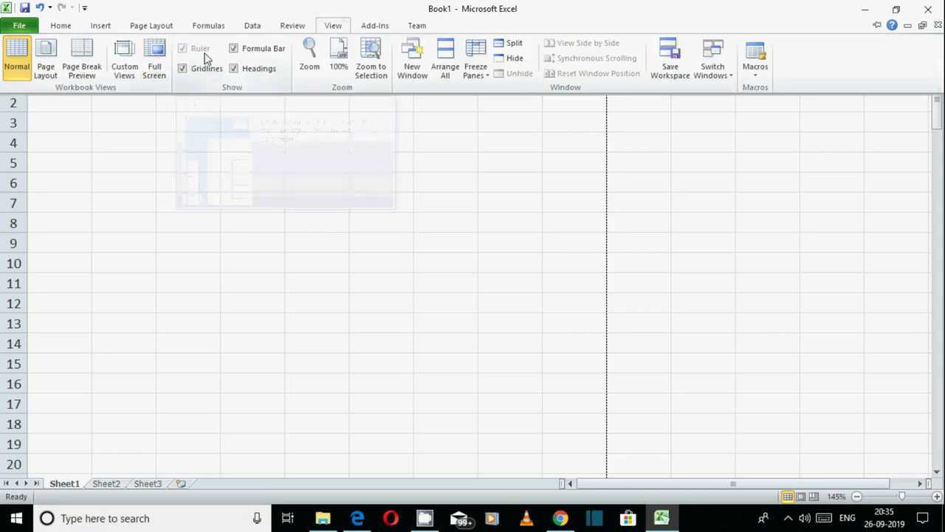
- Switch Sheet1 to Page Layout view again and examine the horizontal and vertical rulers around the page
{"action": "left_click", "coordinate": [194, 153]}
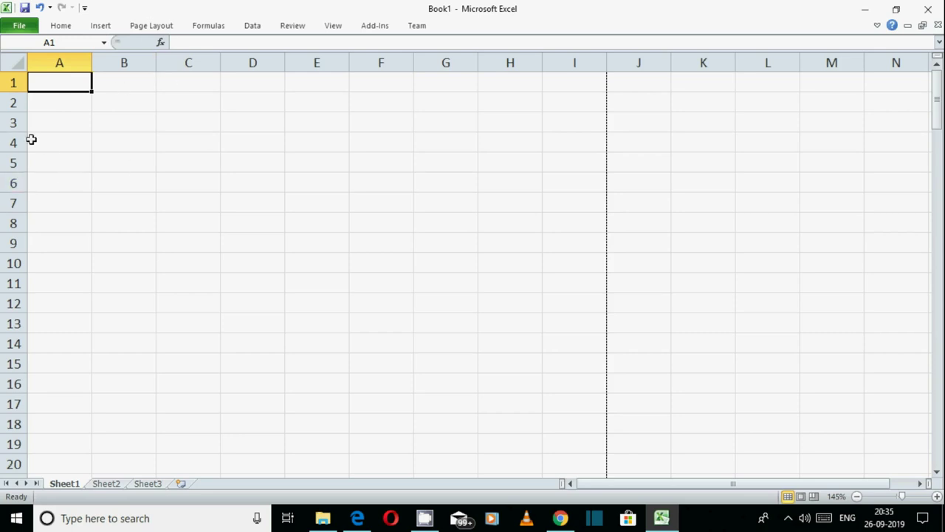
{"action": "left_click", "coordinate": [331, 28]}
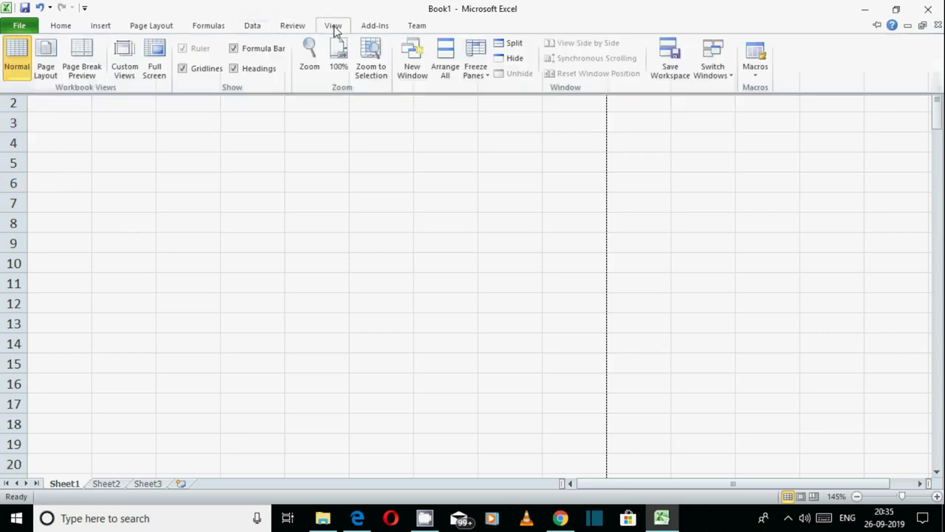
{"action": "left_click", "coordinate": [46, 68]}
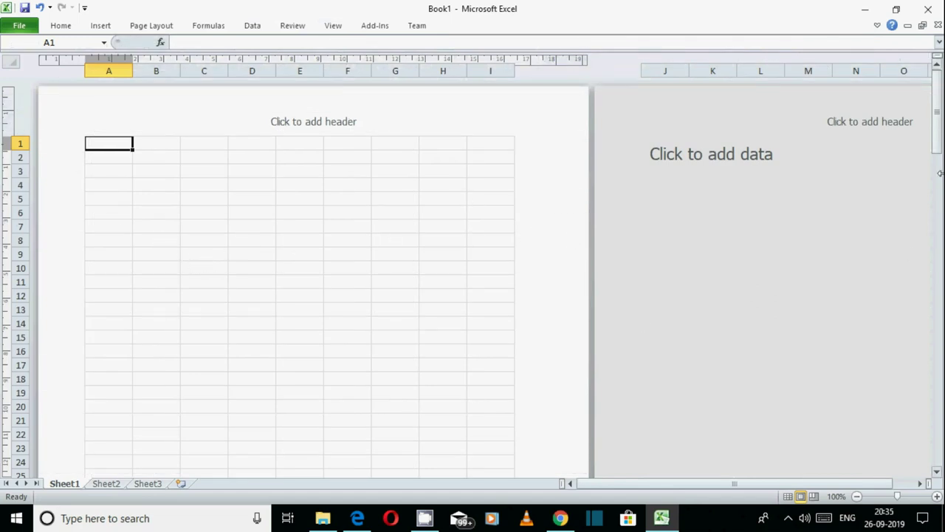
{"action": "left_click_drag", "start_coordinate": [938, 112], "coordinate": [937, 112]}
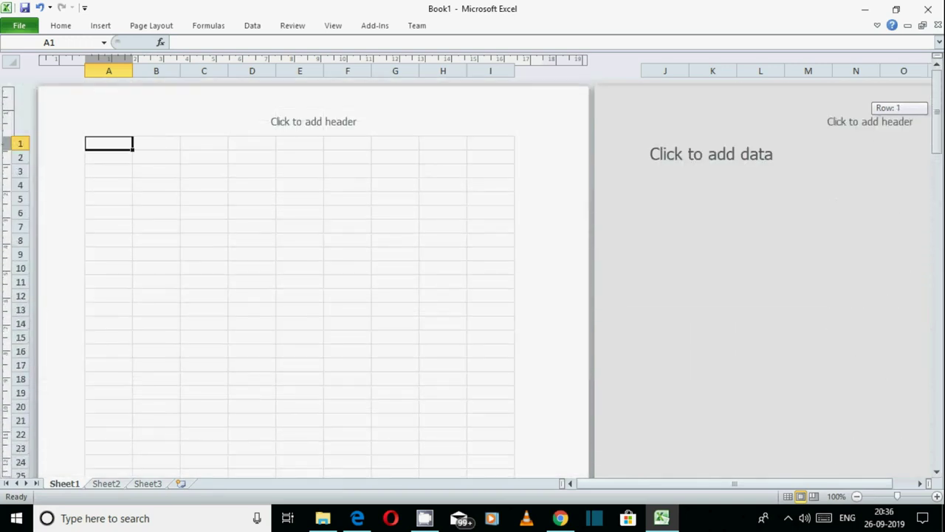
{"action": "left_click_drag", "start_coordinate": [937, 111], "coordinate": [937, 112]}
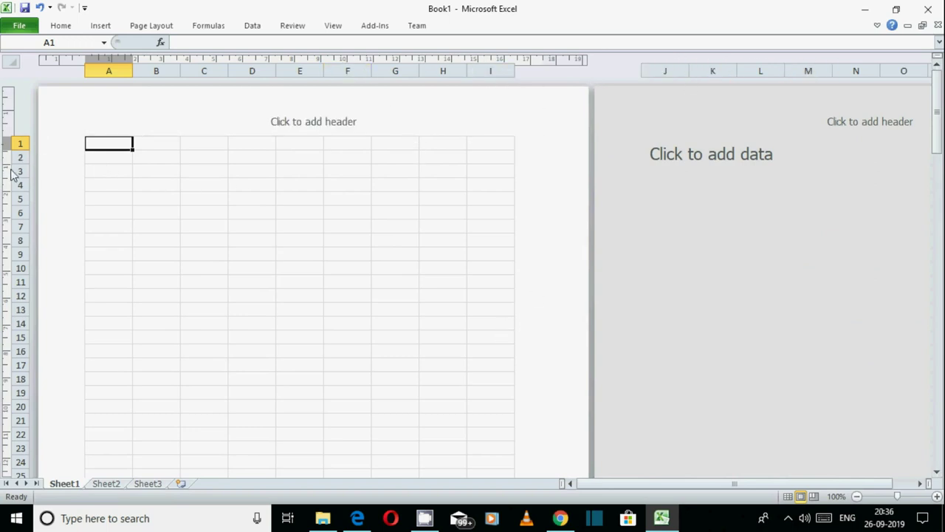
- Hide the ruler in Sheet1's Page Layout view and show it again
{"action": "left_click", "coordinate": [344, 27]}
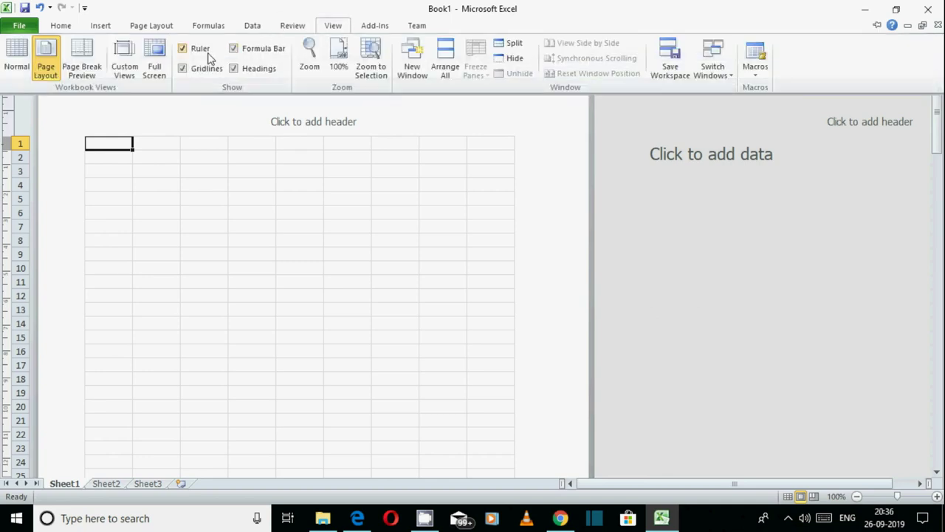
{"action": "left_click", "coordinate": [185, 49]}
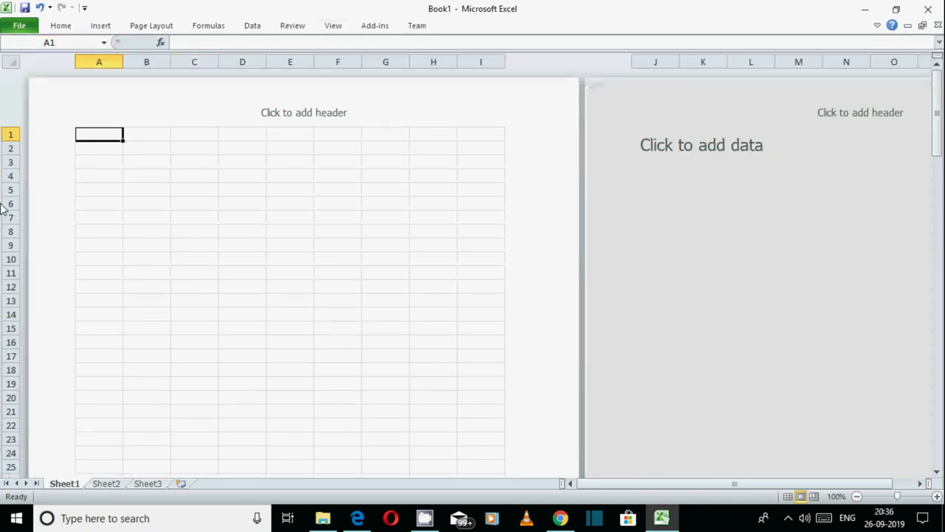
{"action": "left_click", "coordinate": [324, 29]}
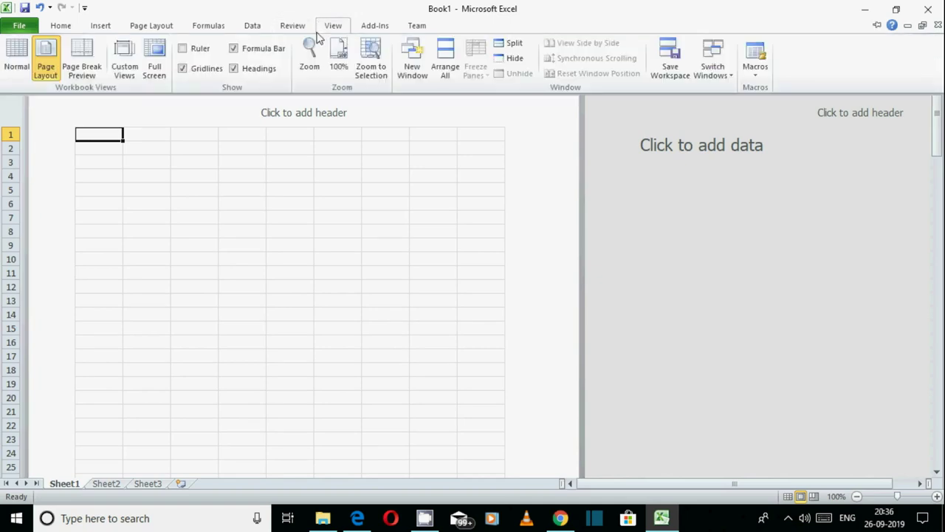
{"action": "left_click", "coordinate": [183, 50]}
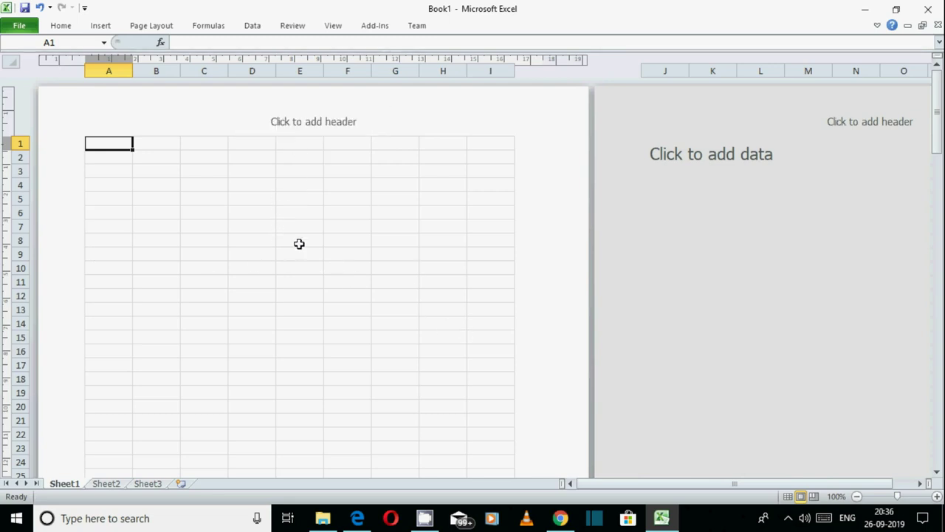
- Select several cells across Sheet1's first page to compare them with the rulers, ending on cell A9
{"action": "scroll", "coordinate": [535, 247], "scroll_direction": "down", "scroll_amount": 5}
{"action": "scroll", "coordinate": [481, 239], "scroll_direction": "down", "scroll_amount": 2}
{"action": "scroll", "coordinate": [306, 196], "scroll_direction": "up", "scroll_amount": 8}
{"action": "left_click", "coordinate": [204, 185]}
{"action": "left_click", "coordinate": [348, 310]}
{"action": "left_click_drag", "start_coordinate": [443, 420], "coordinate": [491, 420]}
{"action": "left_click", "coordinate": [108, 254]}
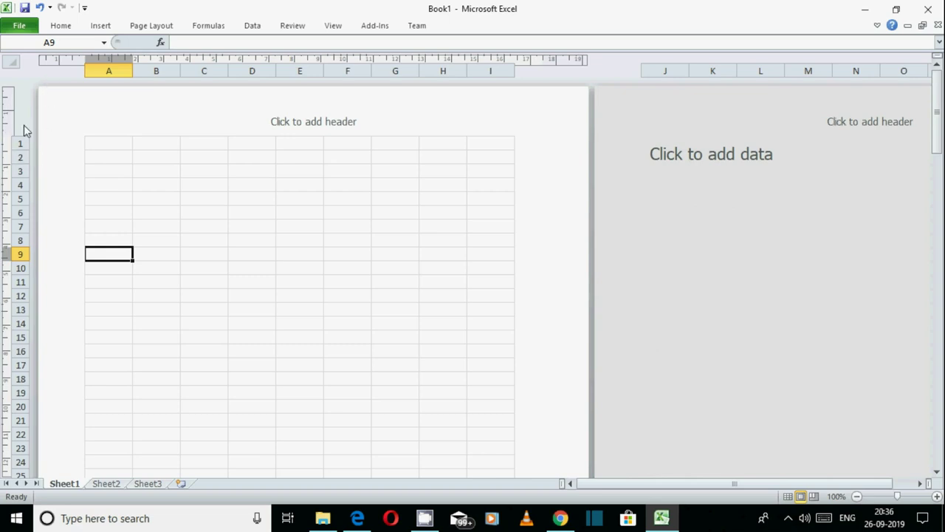
- Examine Sheet1's first page down to its footer and the page break, and check the Ruler option
{"action": "scroll", "coordinate": [342, 281], "scroll_direction": "down", "scroll_amount": 15}
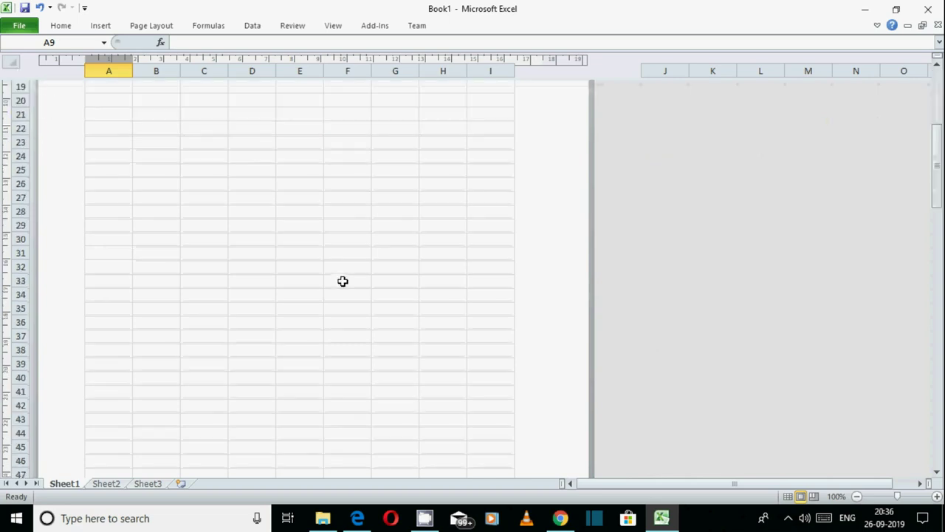
{"action": "scroll", "coordinate": [303, 275], "scroll_direction": "up", "scroll_amount": 1}
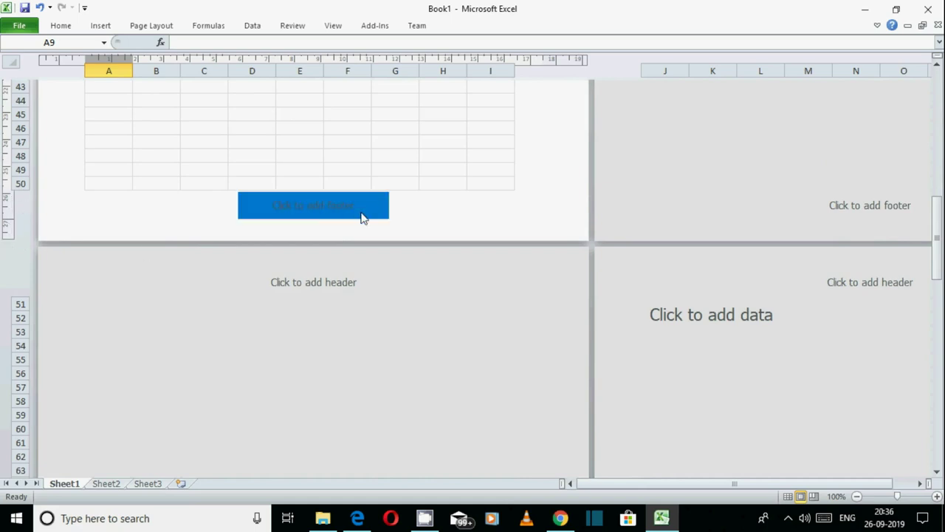
{"action": "left_click", "coordinate": [419, 244]}
{"action": "scroll", "coordinate": [419, 244], "scroll_direction": "up", "scroll_amount": 15}
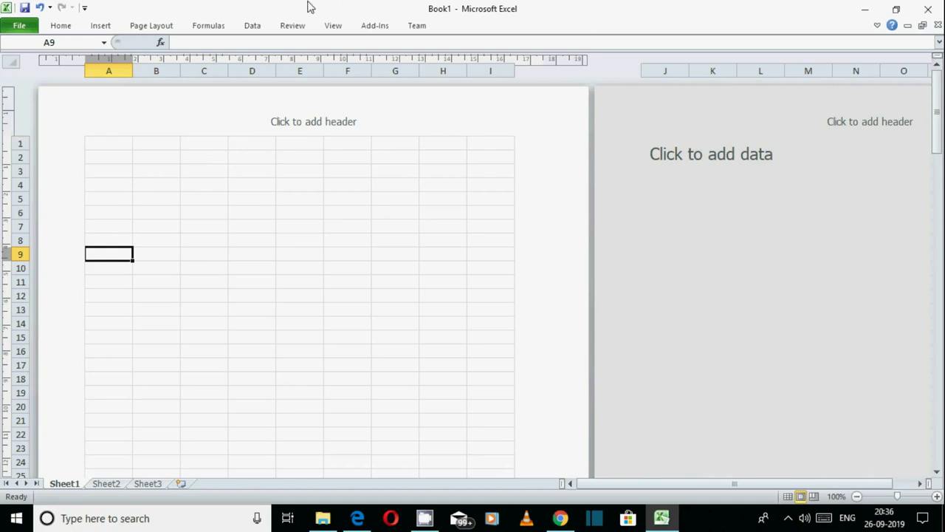
{"action": "left_click", "coordinate": [333, 27]}
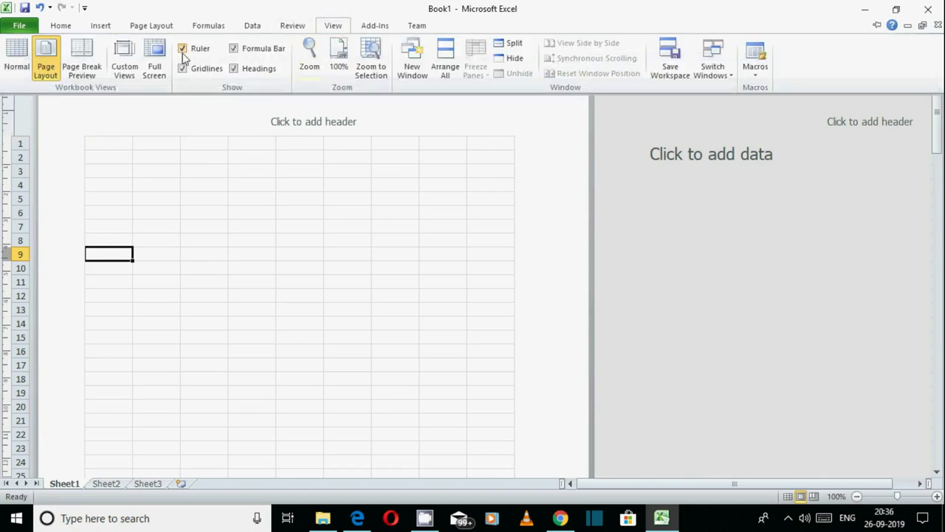